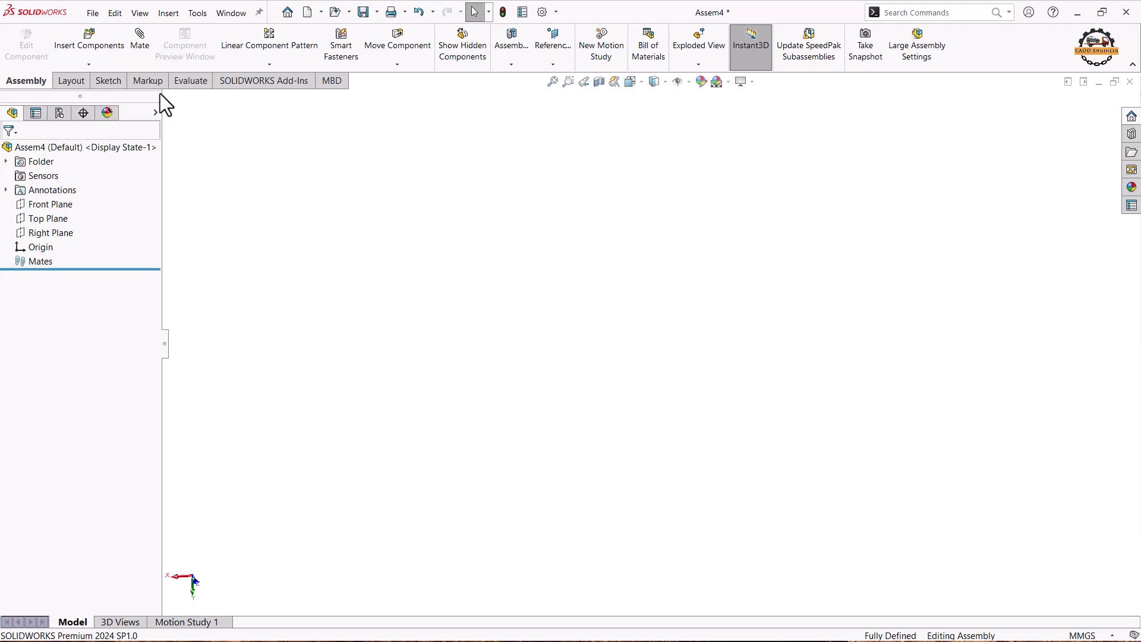
- Insert Hex Bolt M12.SLDPRT and place it at the assembly origin
left_click(97, 41)
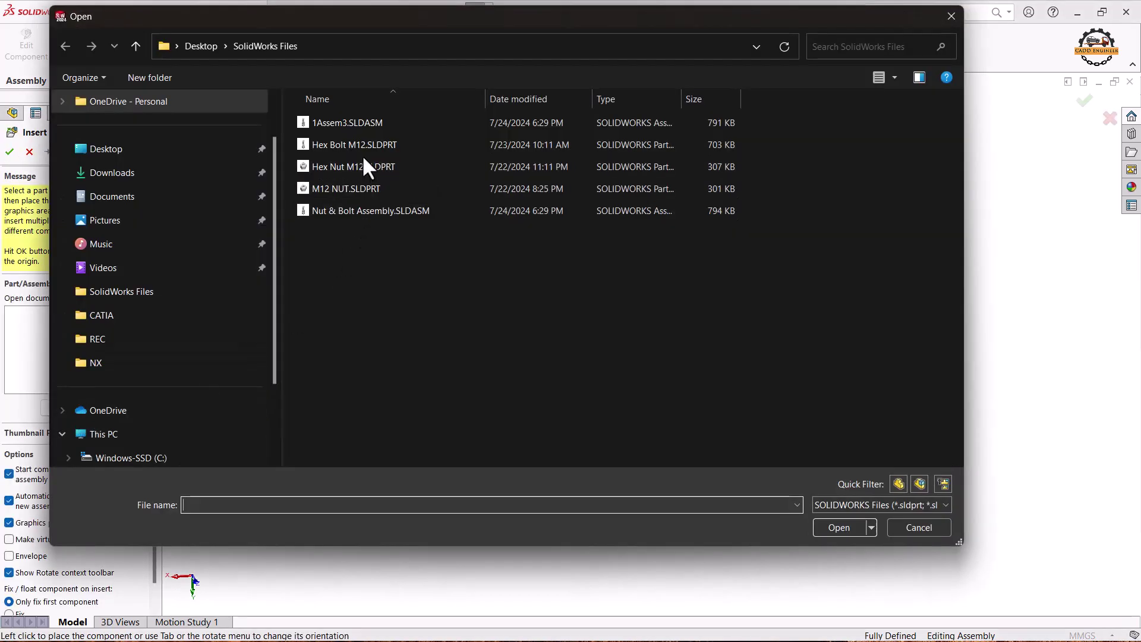
left_click(362, 146)
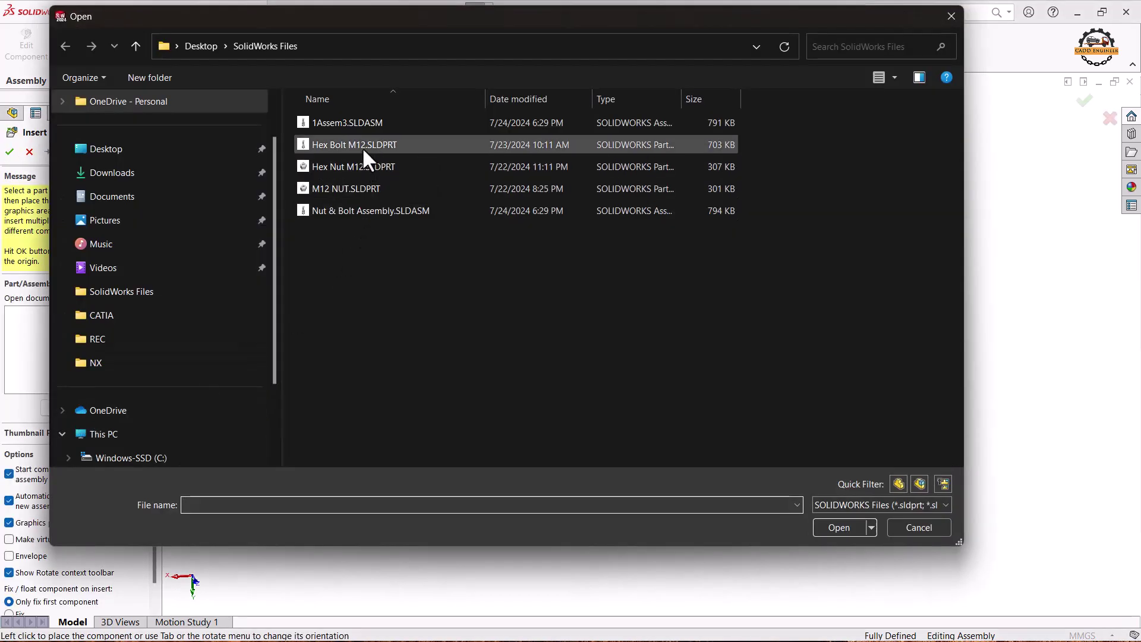
left_click(833, 528)
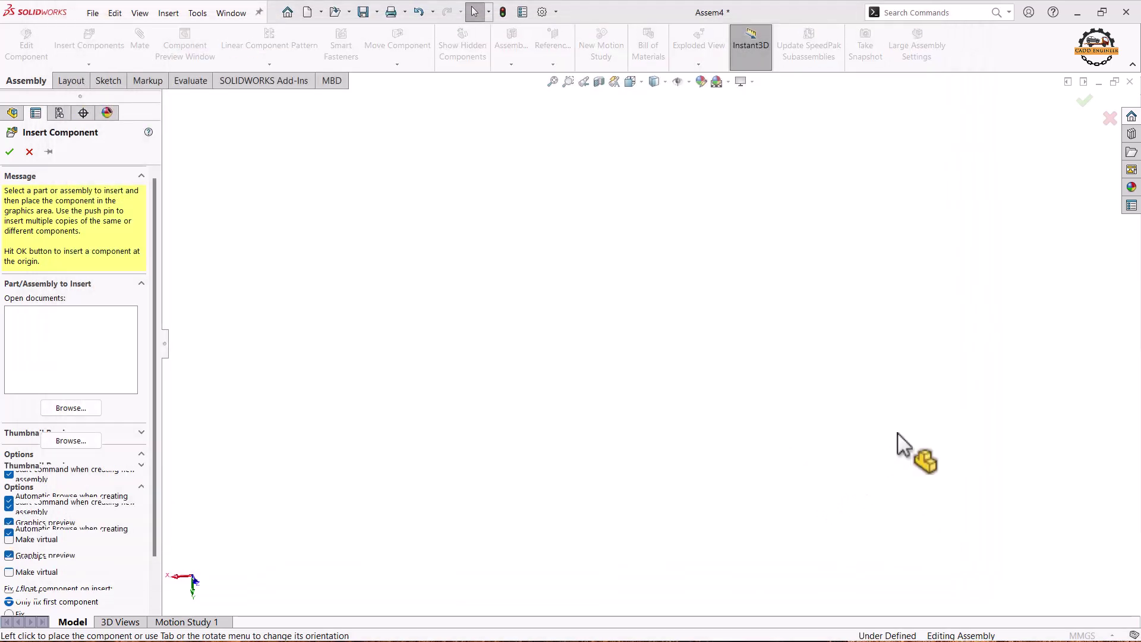
left_click(880, 345)
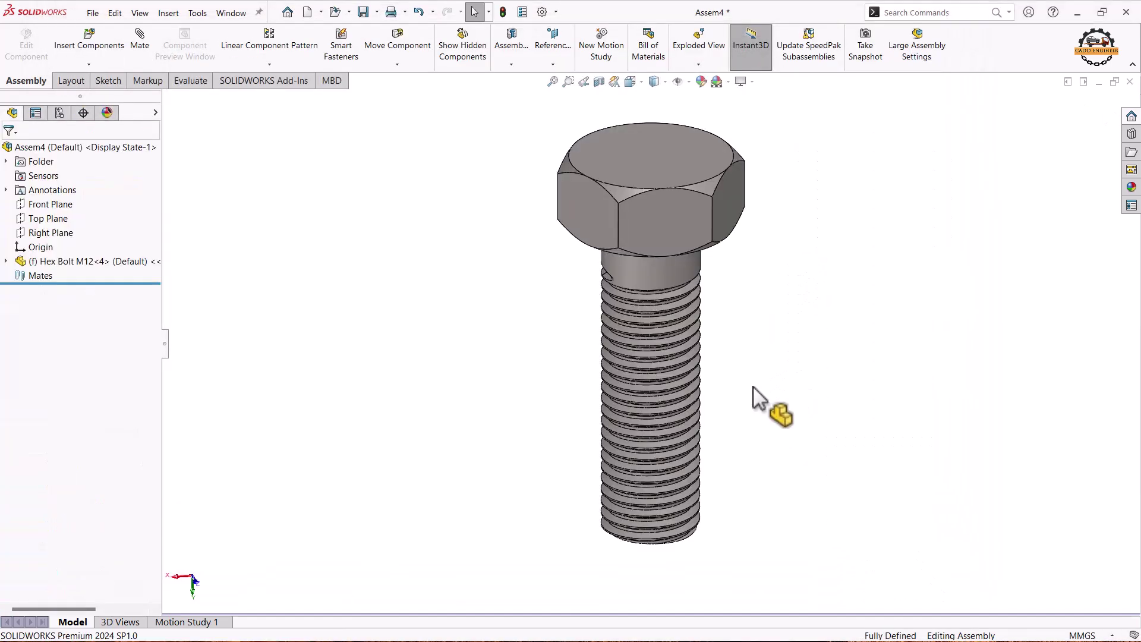
- Insert Hex Nut M12.SLDPRT and place it to the left of the bolt
left_click(107, 49)
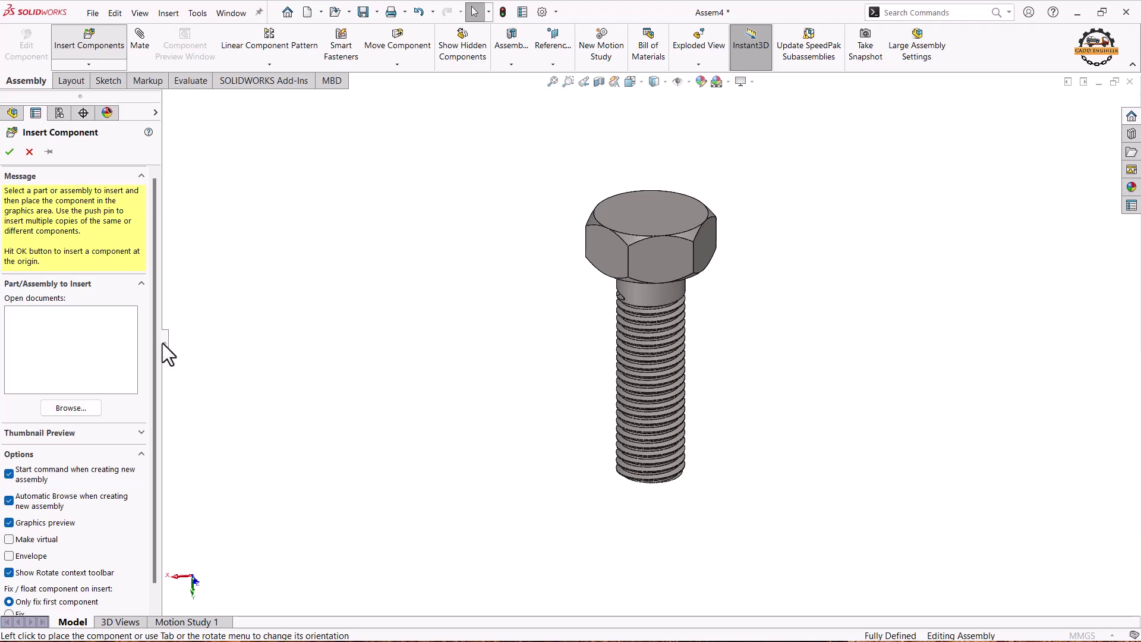
left_click(83, 406)
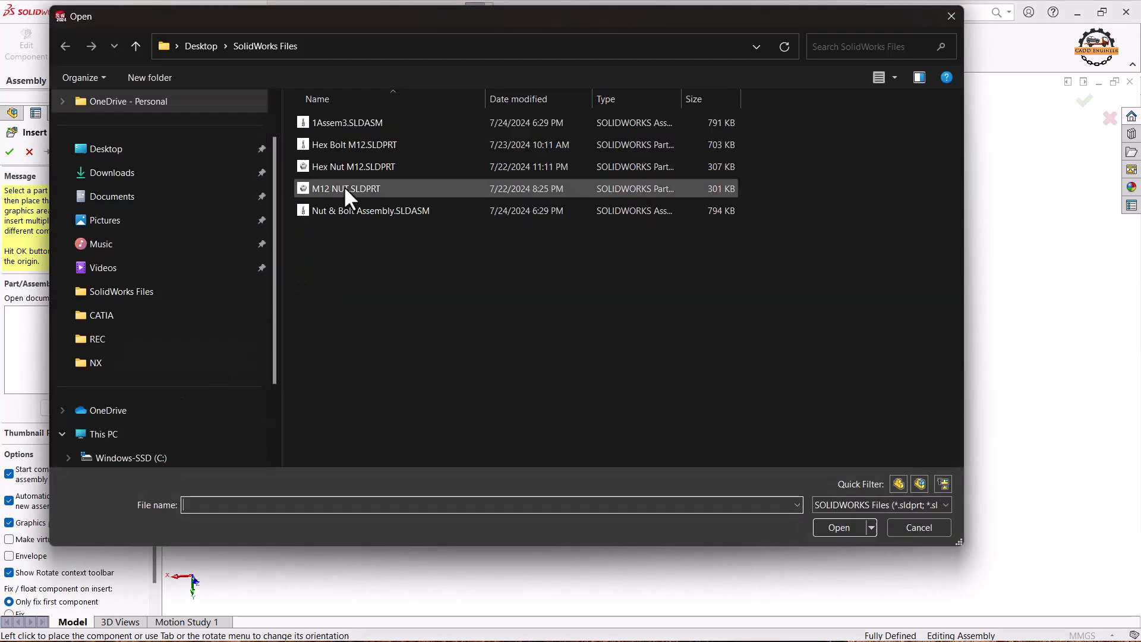
left_click(346, 169)
left_click(838, 527)
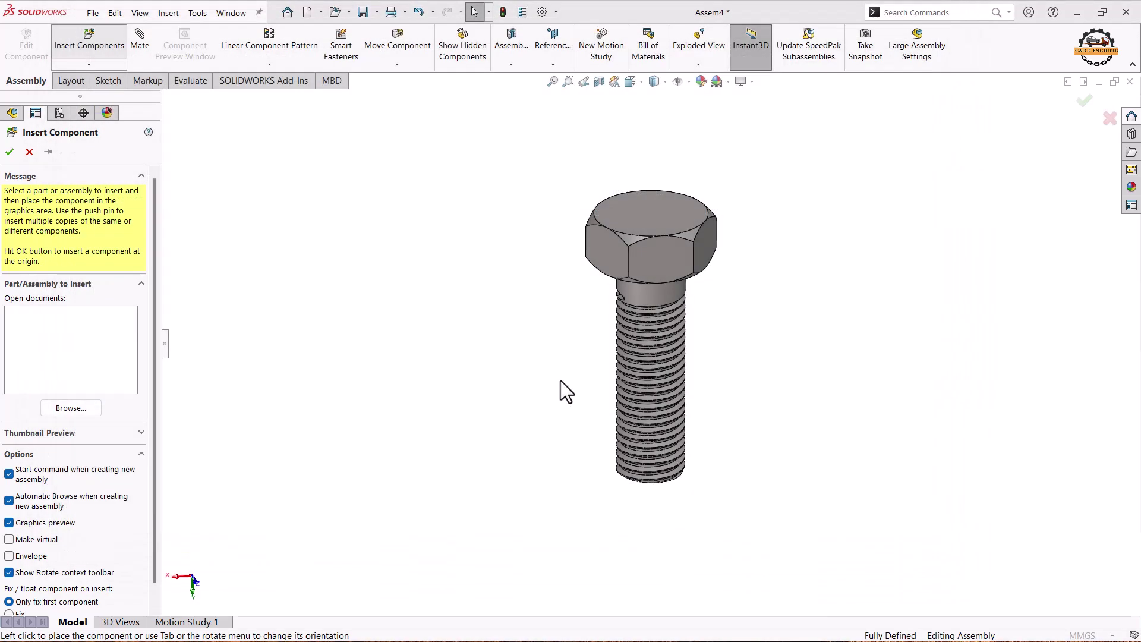
left_click(461, 341)
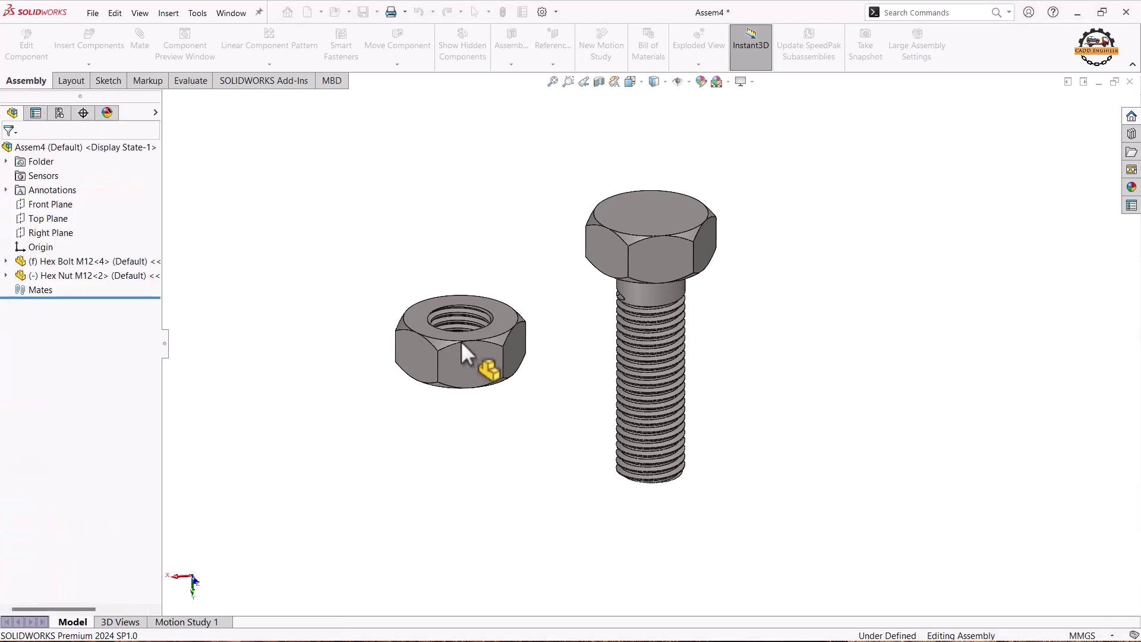
middle_click_drag(461, 341, 568, 357)
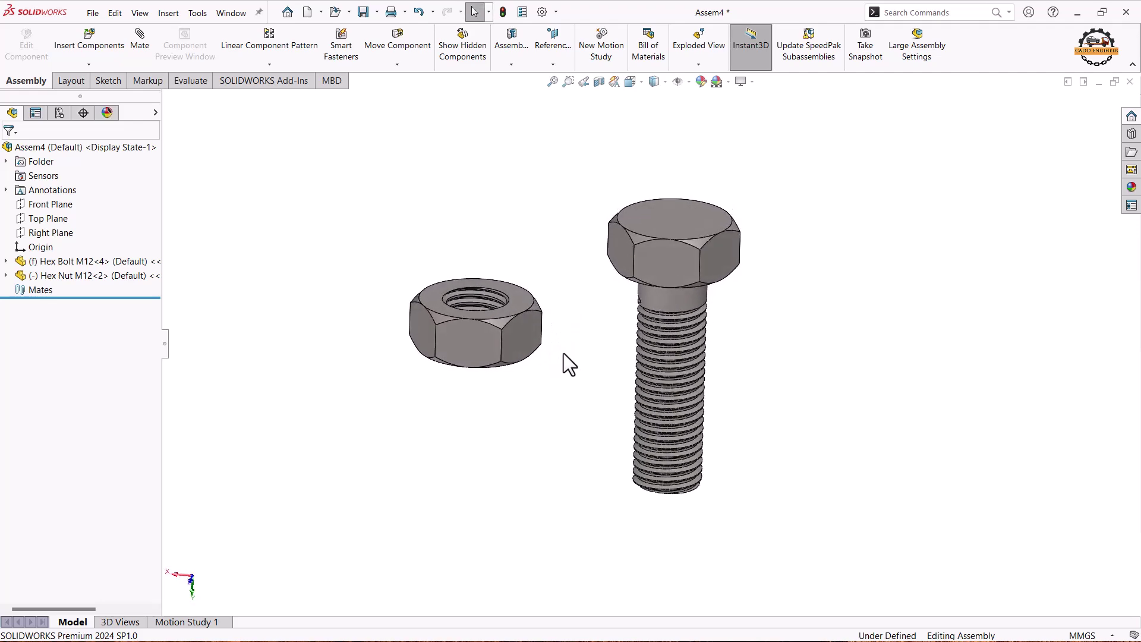
- Show the temporary axes of the nut and bolt
middle_click_drag(667, 221, 637, 191)
left_click(687, 88)
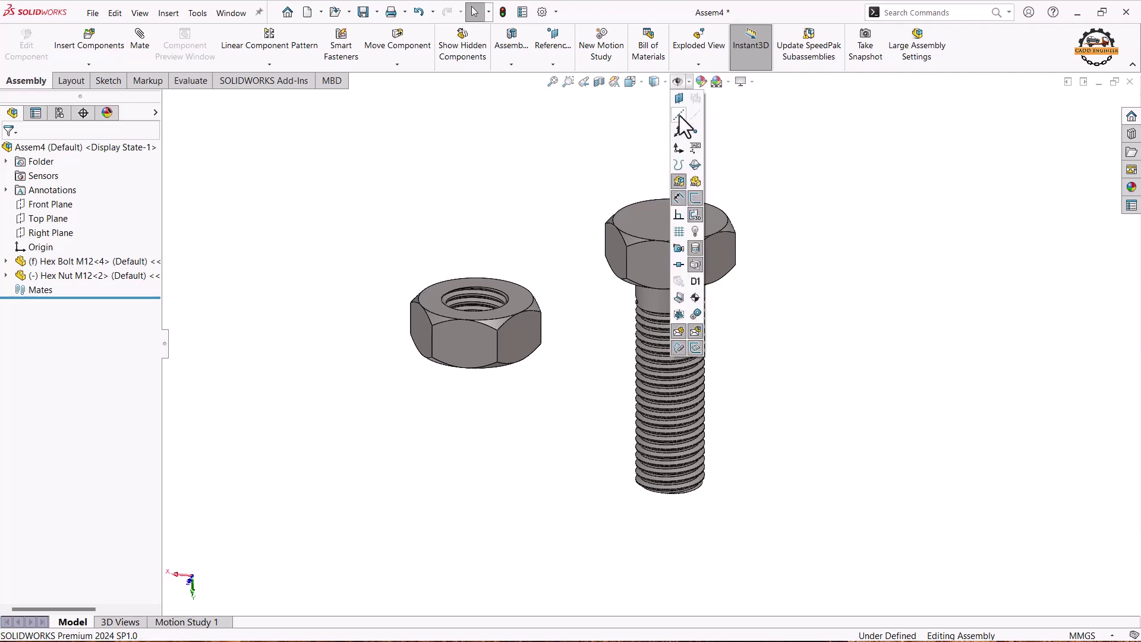
left_click(694, 120)
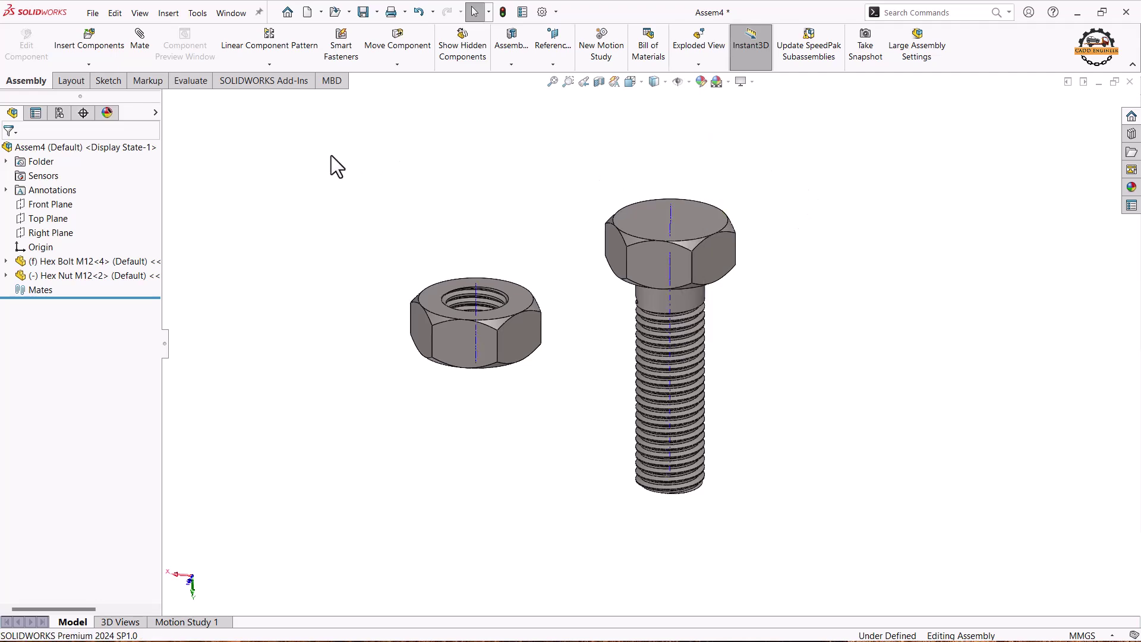
- Mate the nut's axis coincident with the bolt's axis, then slide the nut to test it
left_click(142, 39)
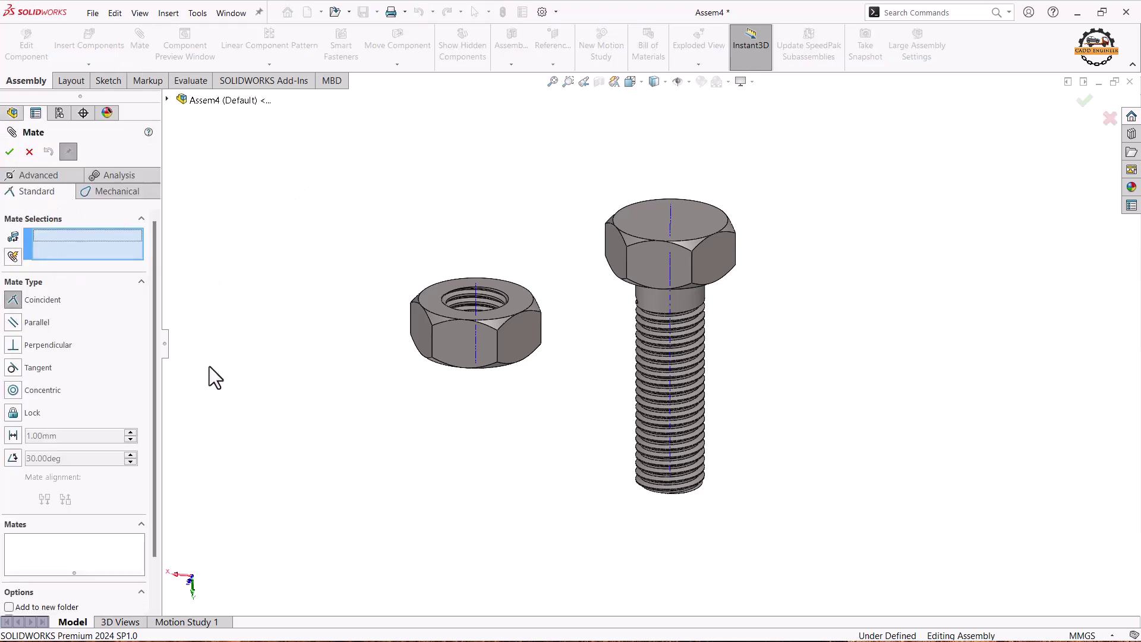
left_click(477, 354)
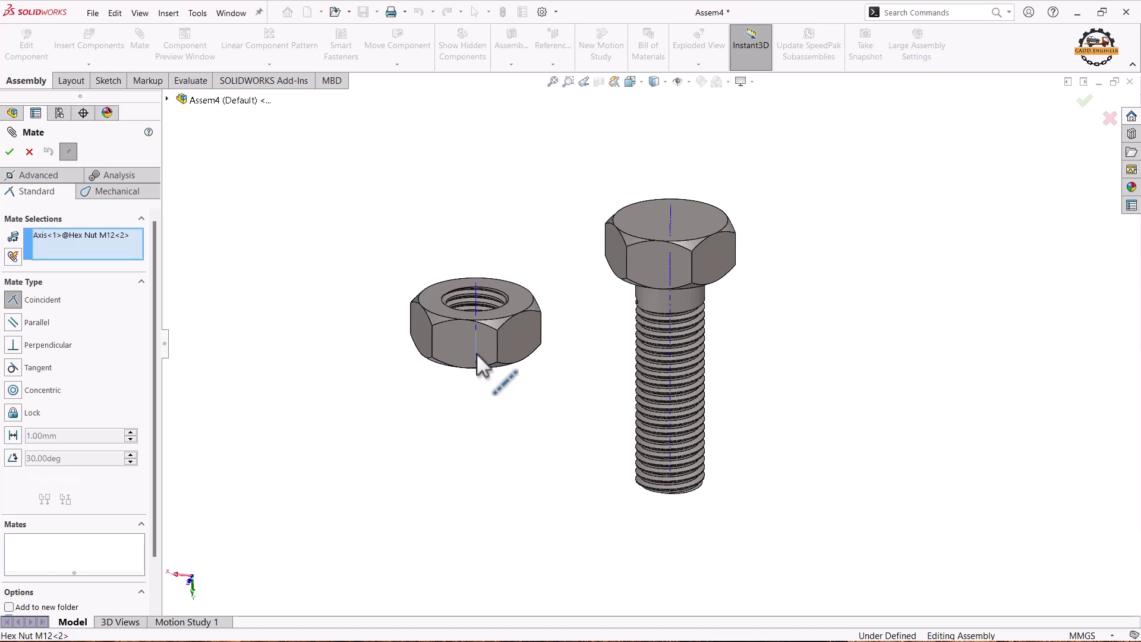
left_click(669, 297)
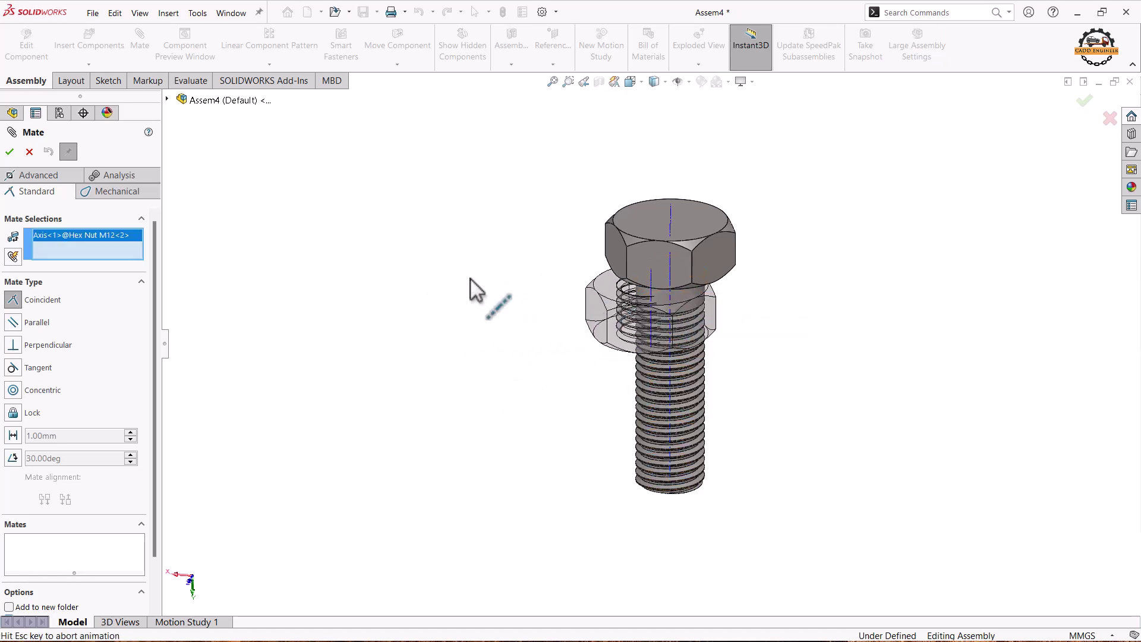
left_click(390, 253)
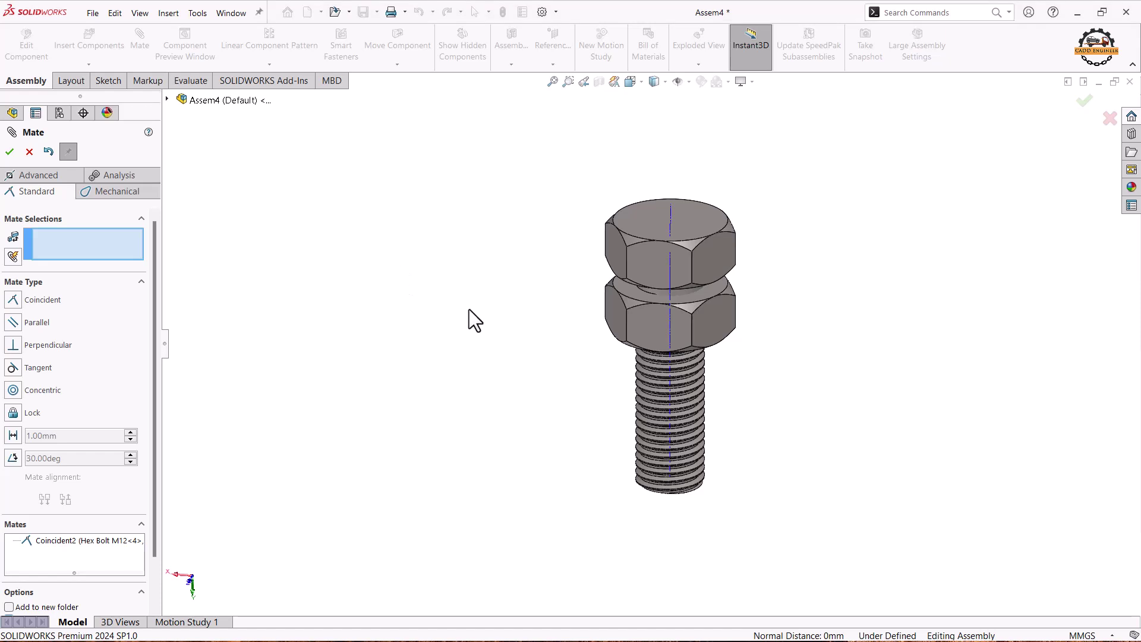
left_click_drag(634, 337, 535, 427)
middle_click_drag(534, 427, 680, 403)
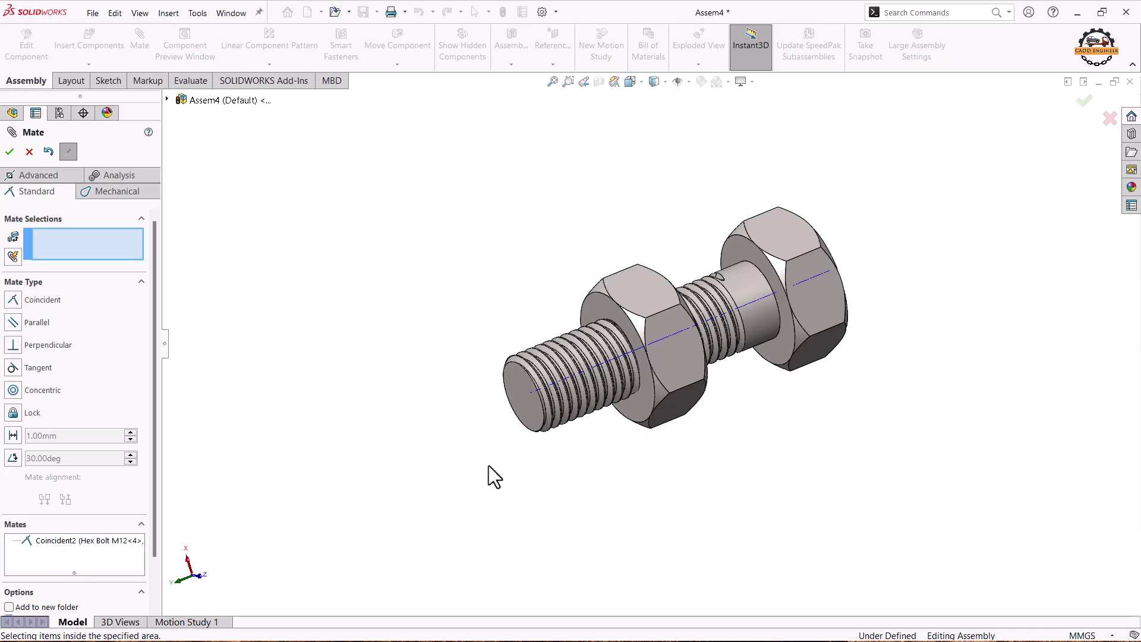
- Add a non-reversed Screw mate at 1.50mm per revolution between bolt threads and nut axis, then turn the nut
left_click(146, 195)
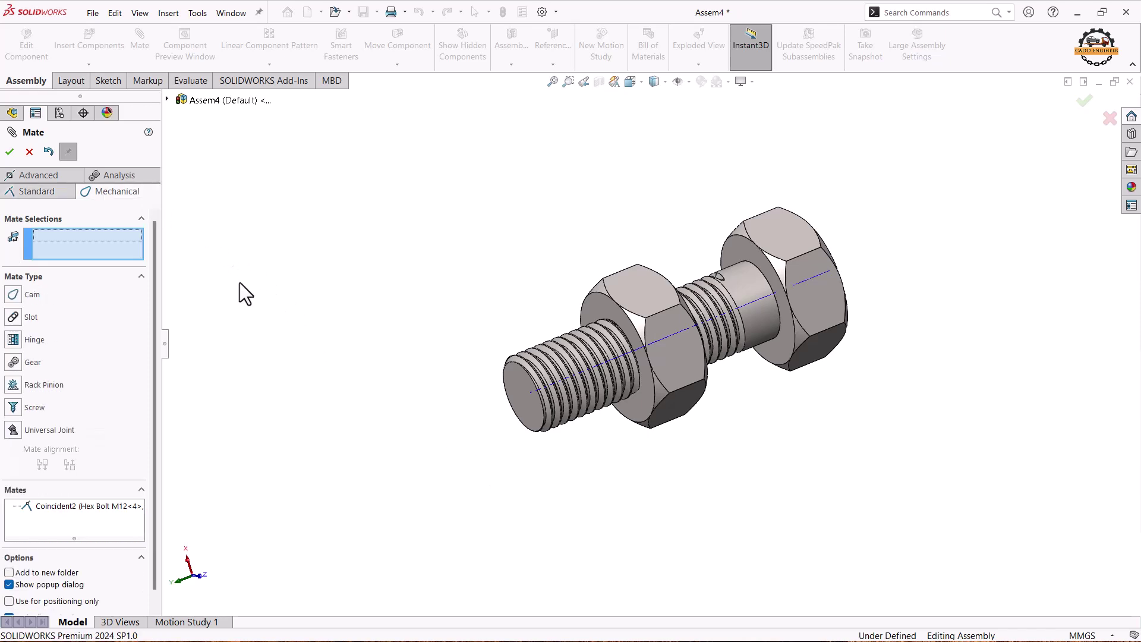
left_click(13, 407)
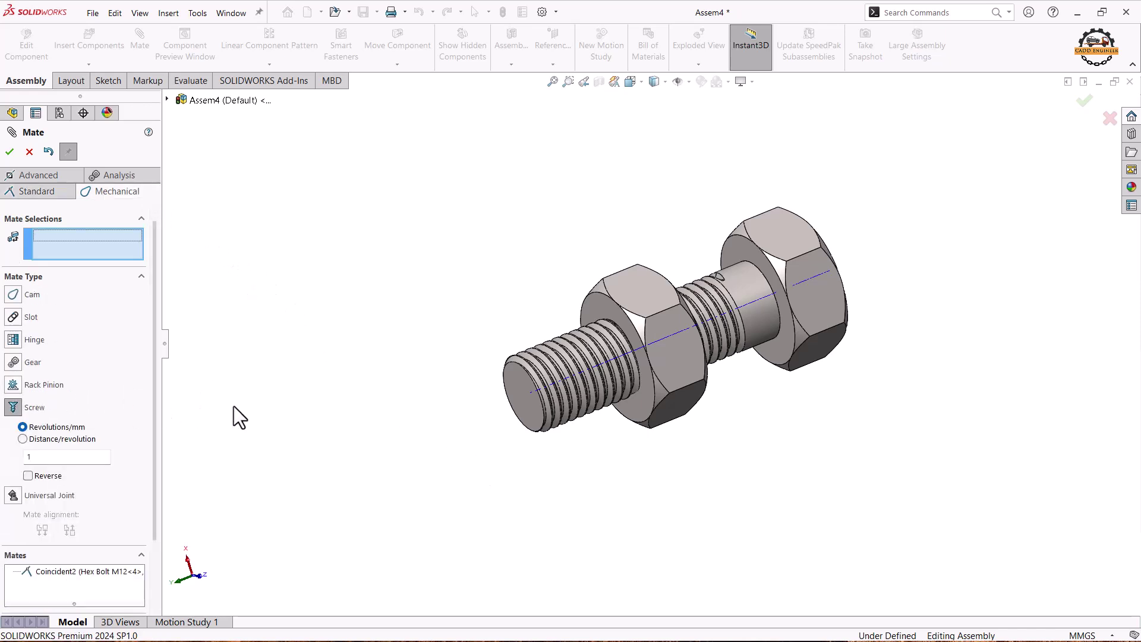
scroll(661, 291, "down", 1)
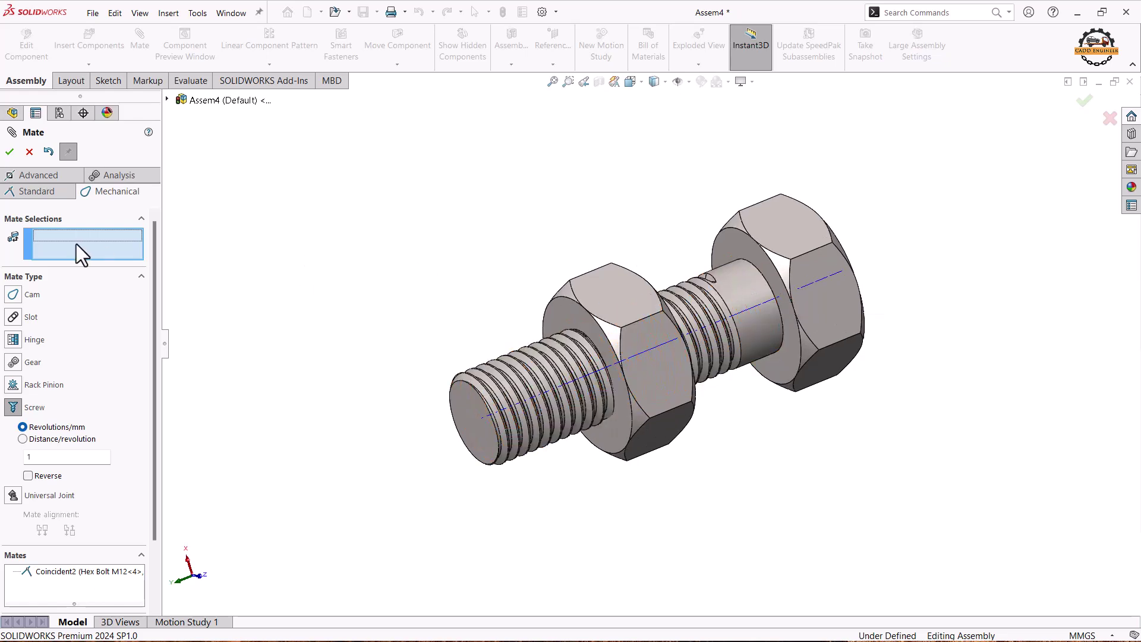
left_click(741, 291)
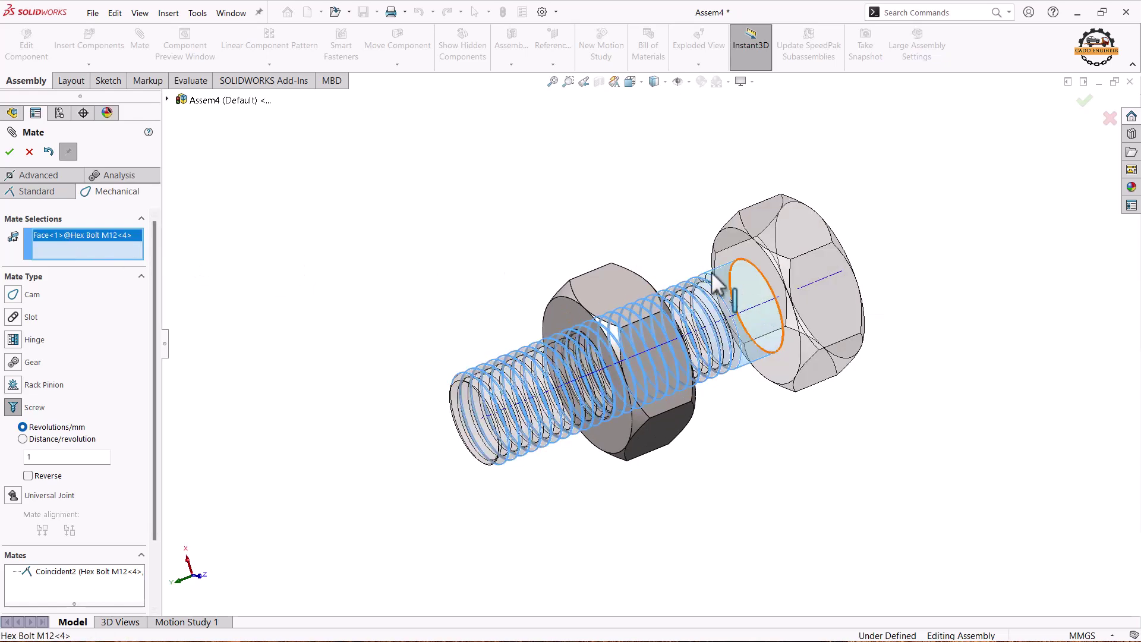
left_click(643, 352)
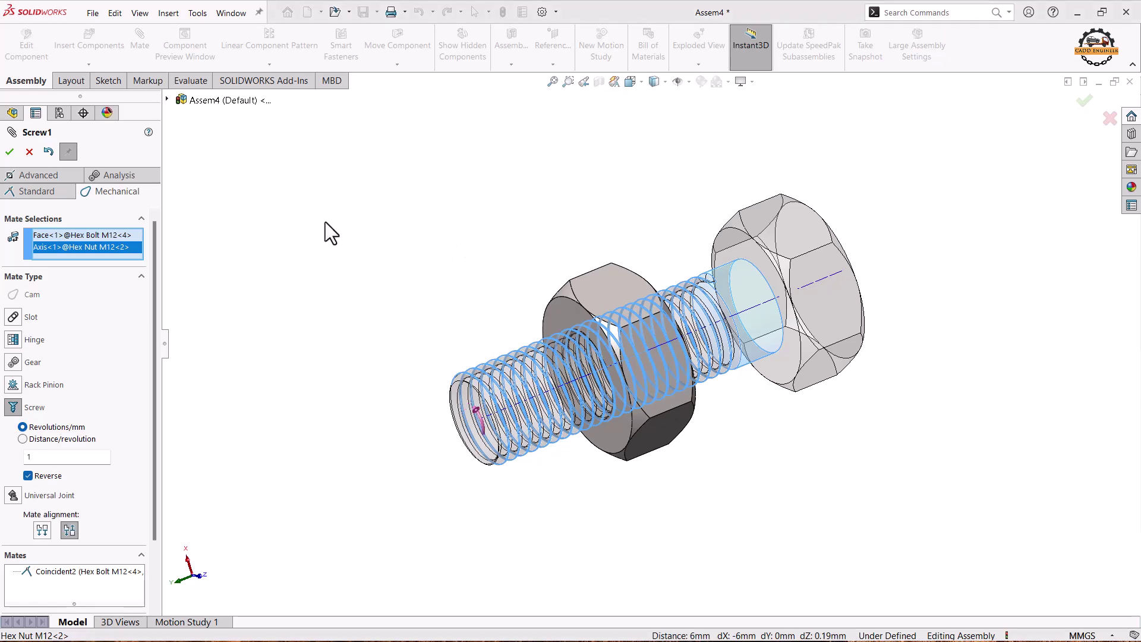
left_click(476, 410)
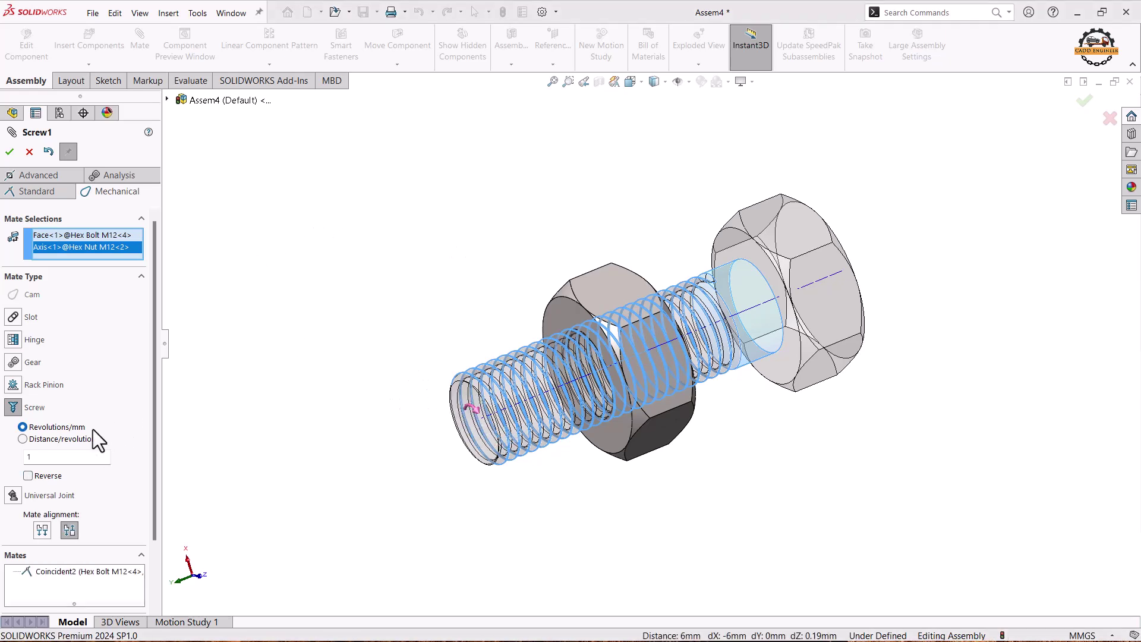
left_click(41, 439)
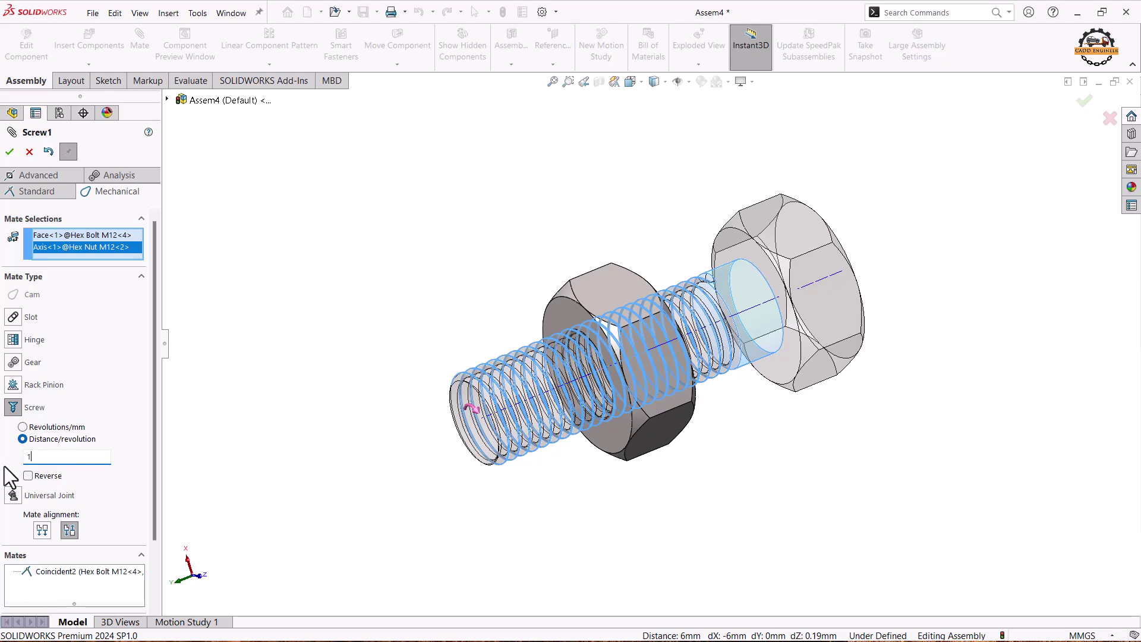
key("Return")
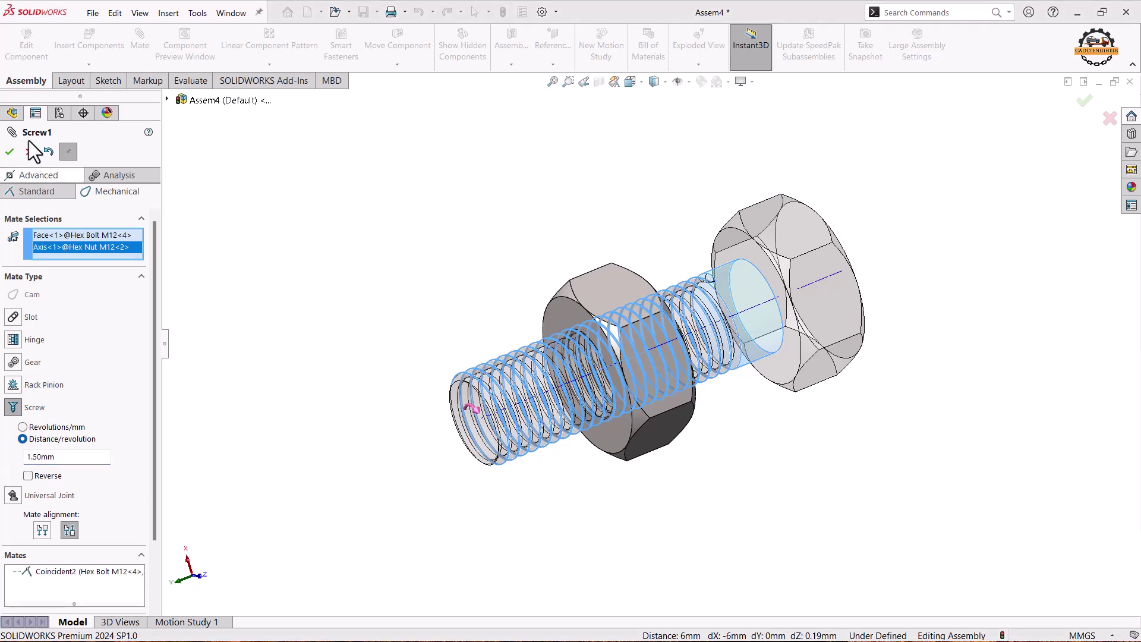
left_click(9, 151)
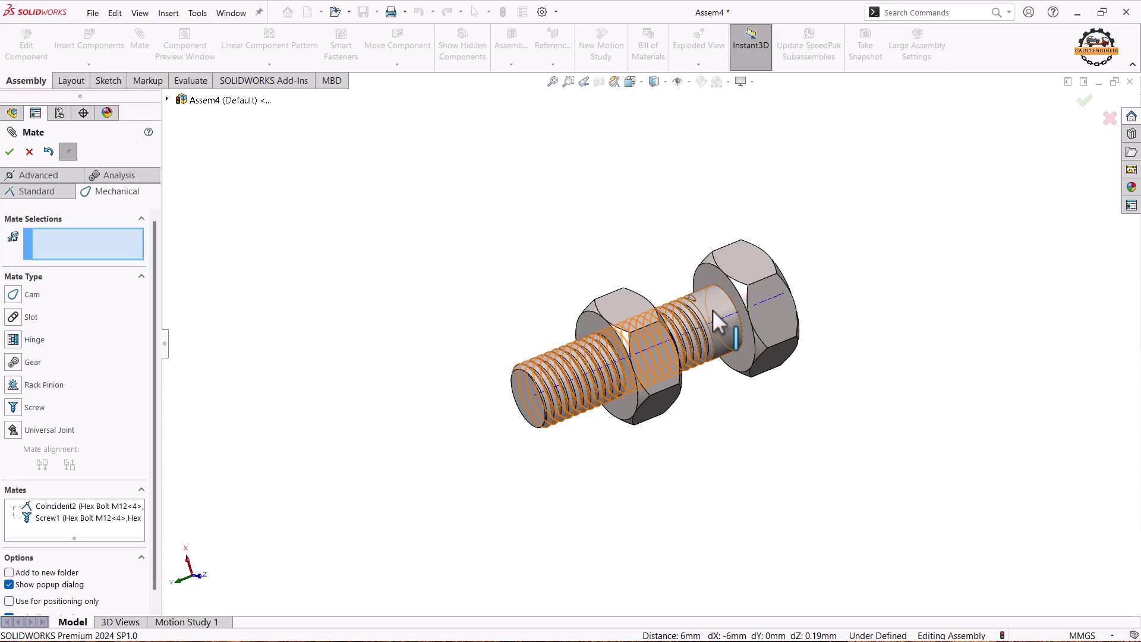
left_click_drag(631, 416, 531, 636)
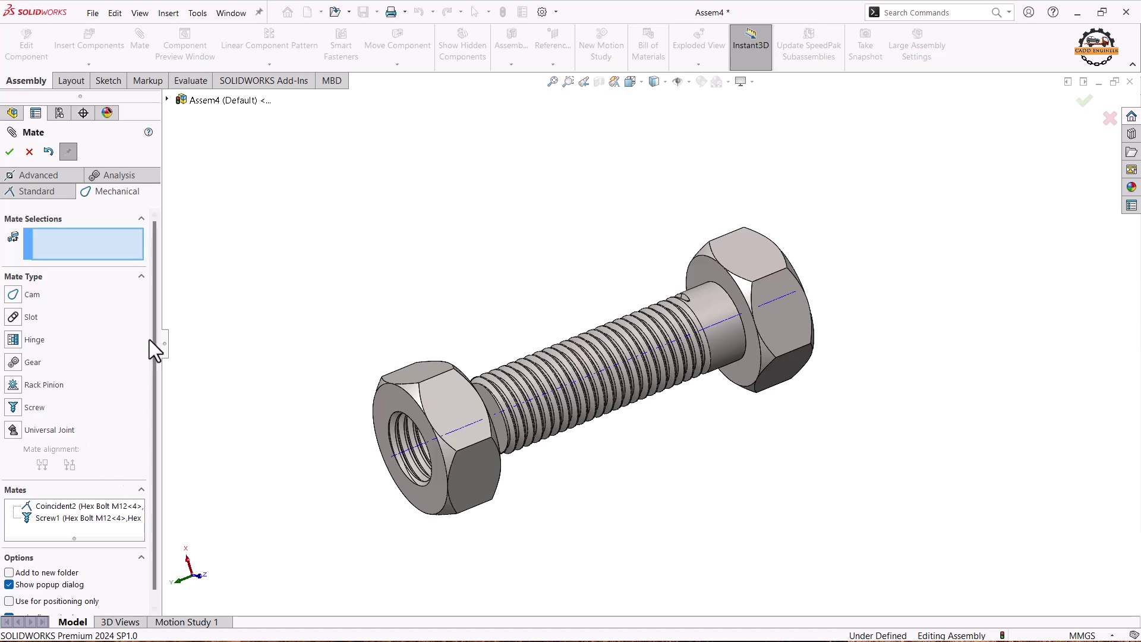
- Choose the Advanced Distance mate with a 40mm maximum and 5mm minimum
left_click(38, 176)
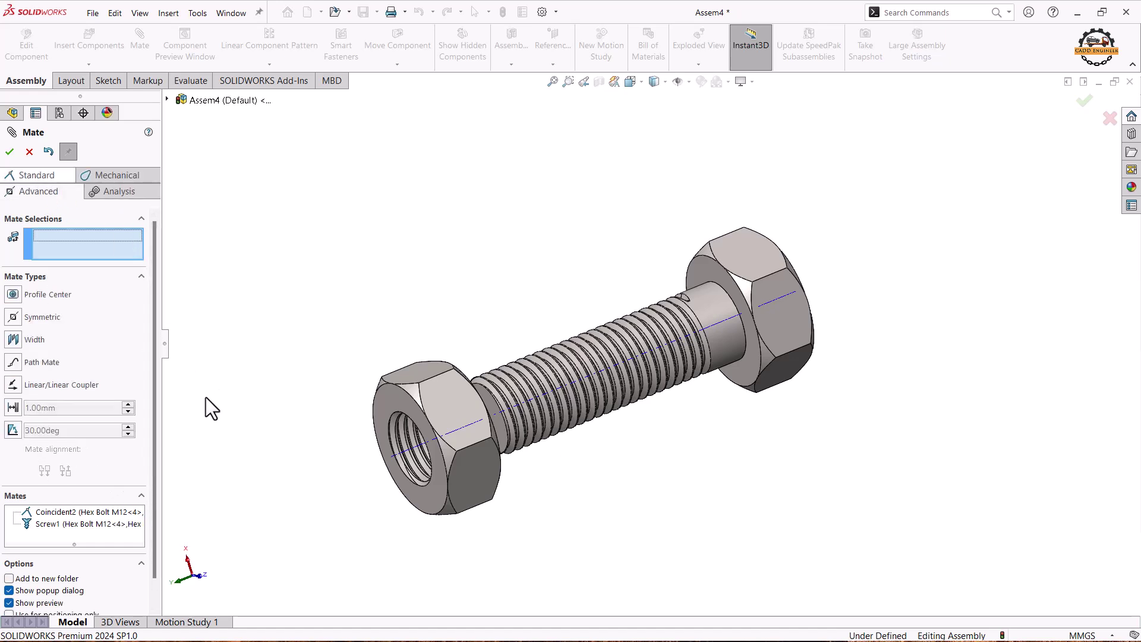
left_click(13, 409)
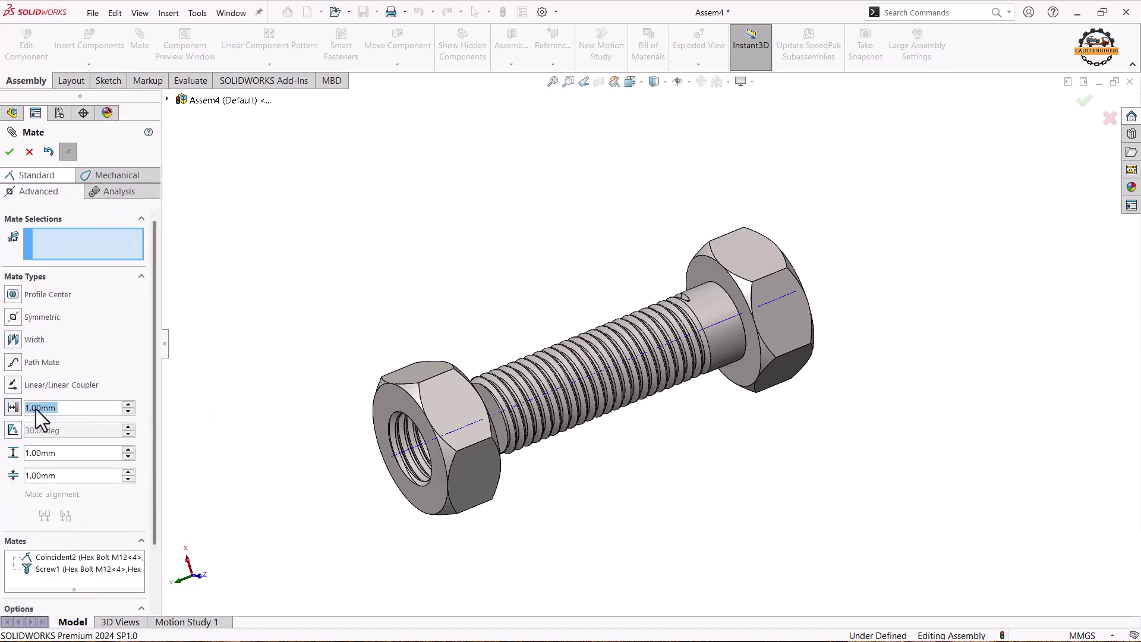
scroll(146, 415, "down", 2)
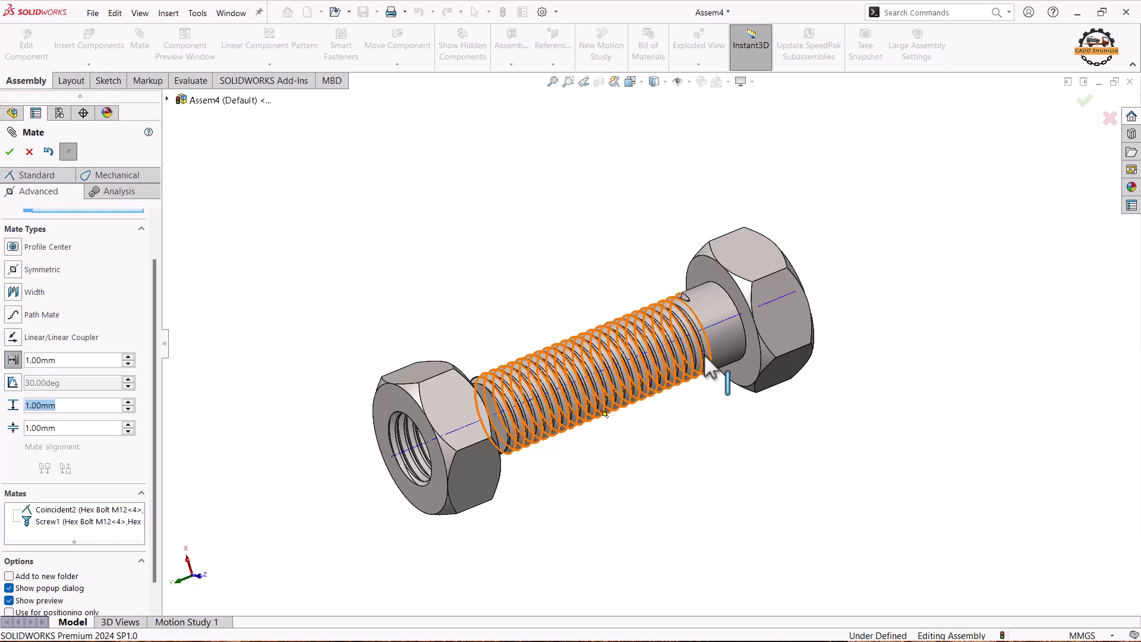
type("40")
key("Return")
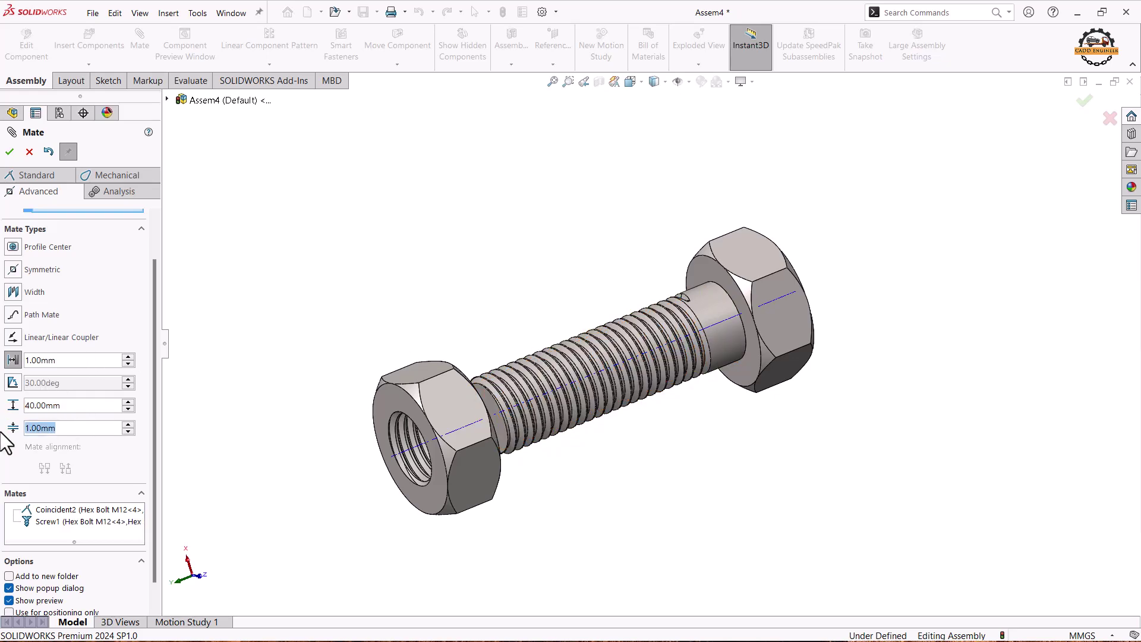
type("5")
key("Return")
middle_click_drag(399, 303, 178, 339)
left_click_drag(156, 313, 167, 255)
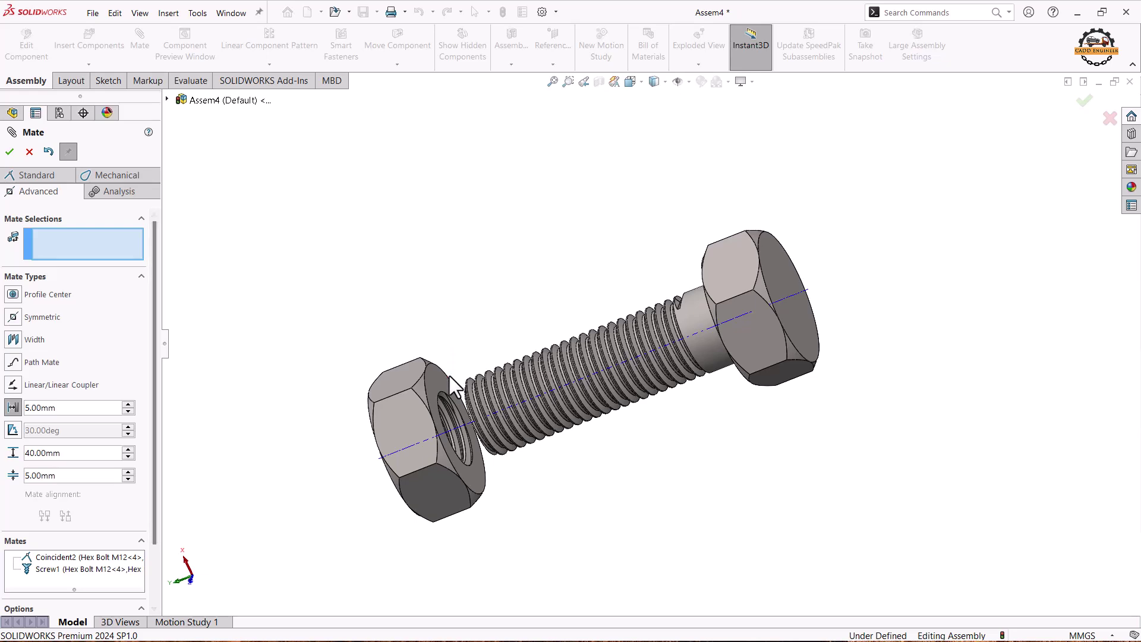
- Apply the limit mate between the nut face and the bolt head face and accept it
left_click(509, 472)
middle_click_drag(509, 472, 694, 460)
left_click(740, 350)
left_click(10, 152)
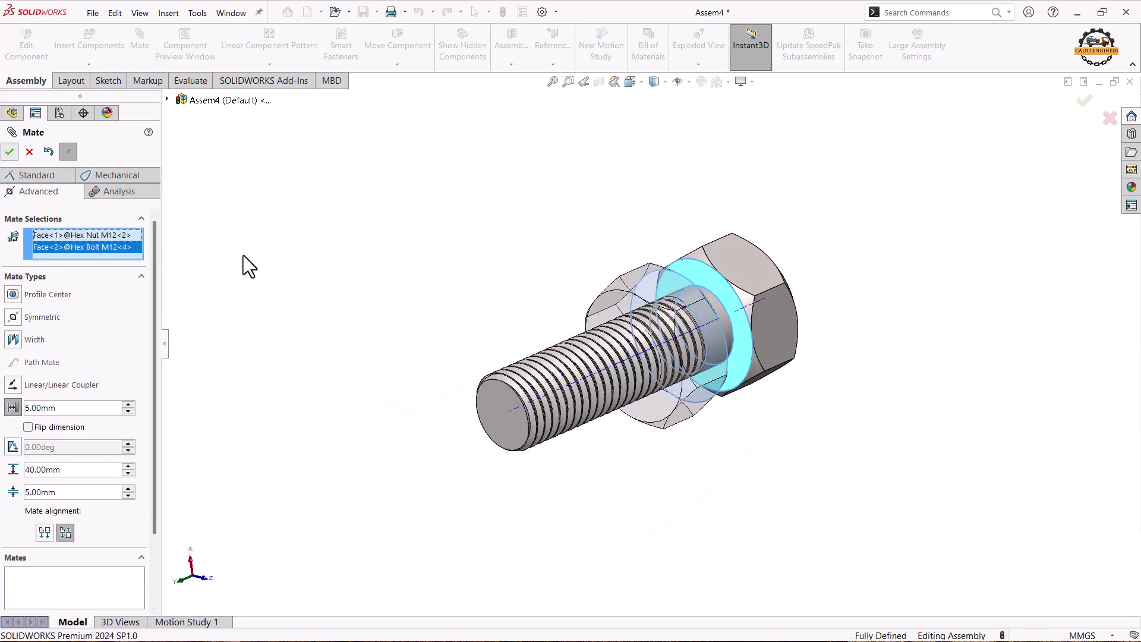
middle_click_drag(404, 356, 417, 385)
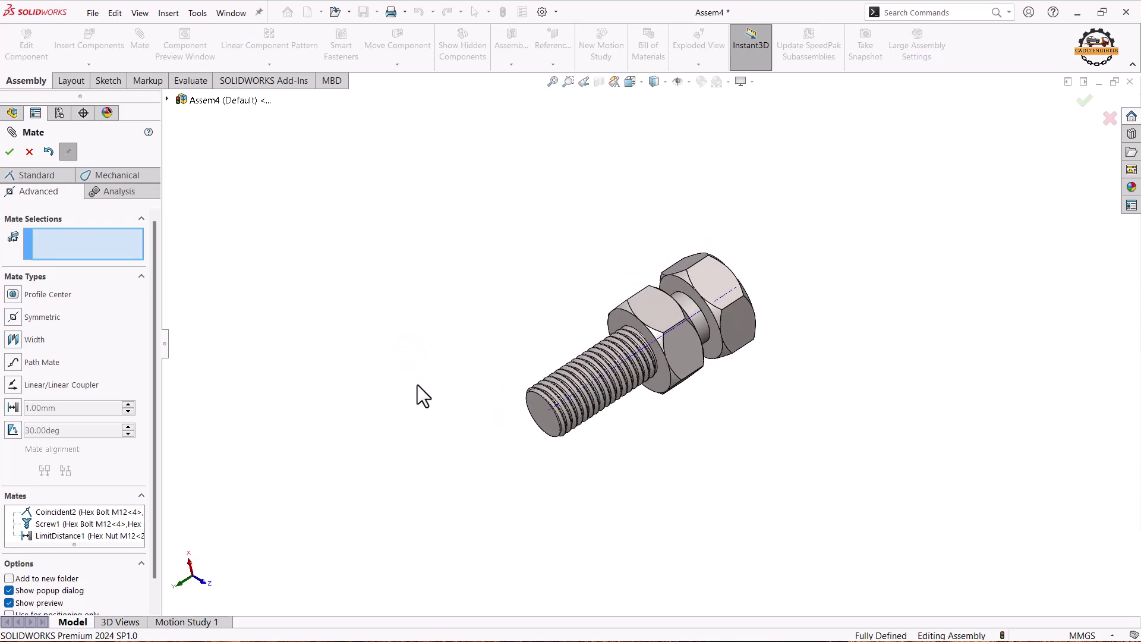
- Spin the nut along the bolt to test its 5–40mm travel, then exit the Mate settings
middle_click_drag(660, 434, 691, 423)
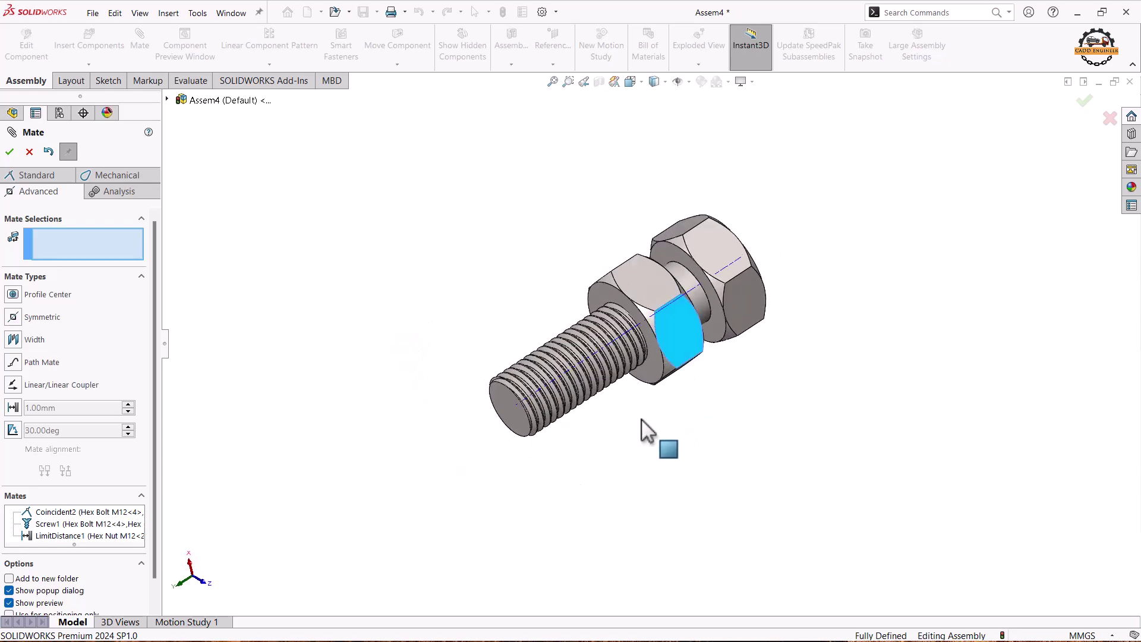
left_click_drag(649, 280, 596, 624)
left_click_drag(327, 320, 615, 601)
left_click_drag(429, 380, 321, 426)
left_click_drag(618, 527, 506, 590)
key("Escape")
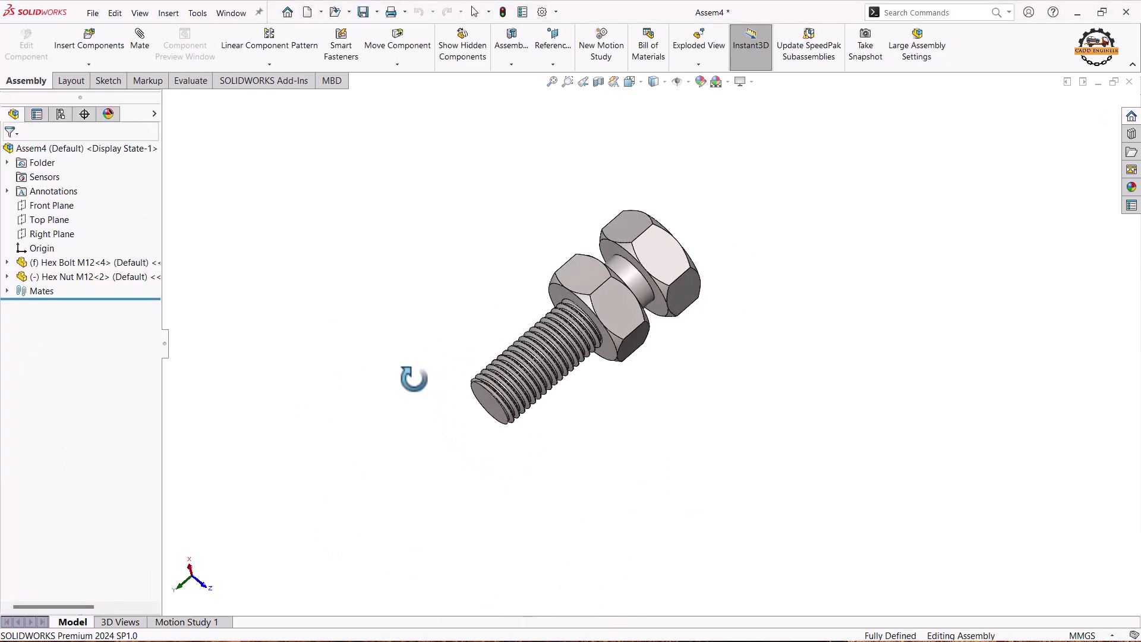
- Hide the axis line and switch to Motion Study 1
left_click(689, 83)
left_click(694, 116)
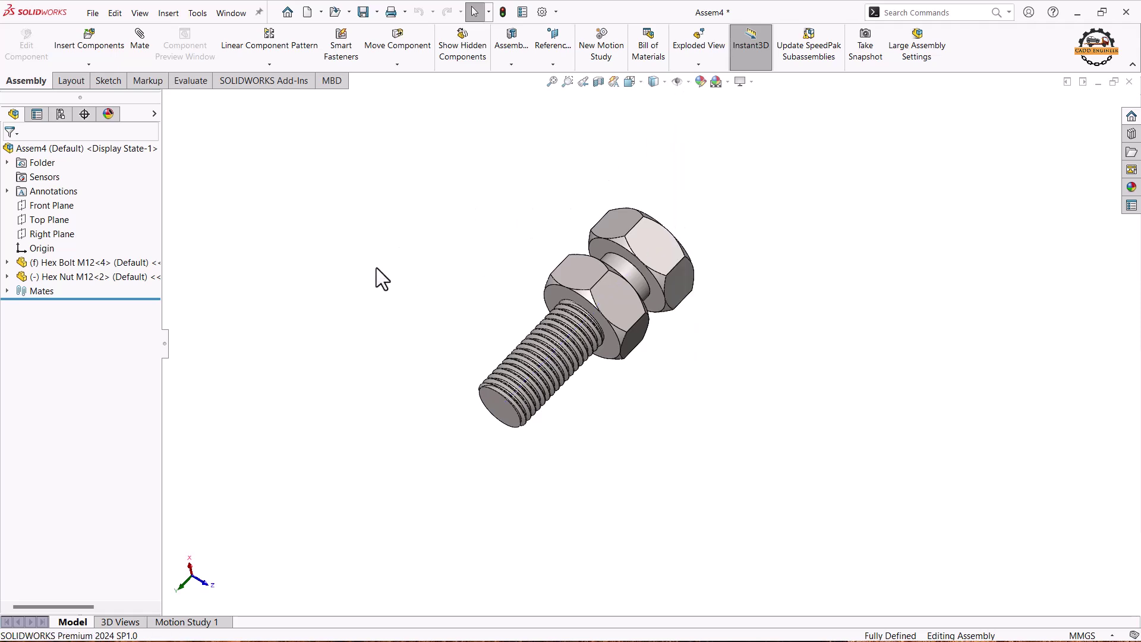
left_click(211, 621)
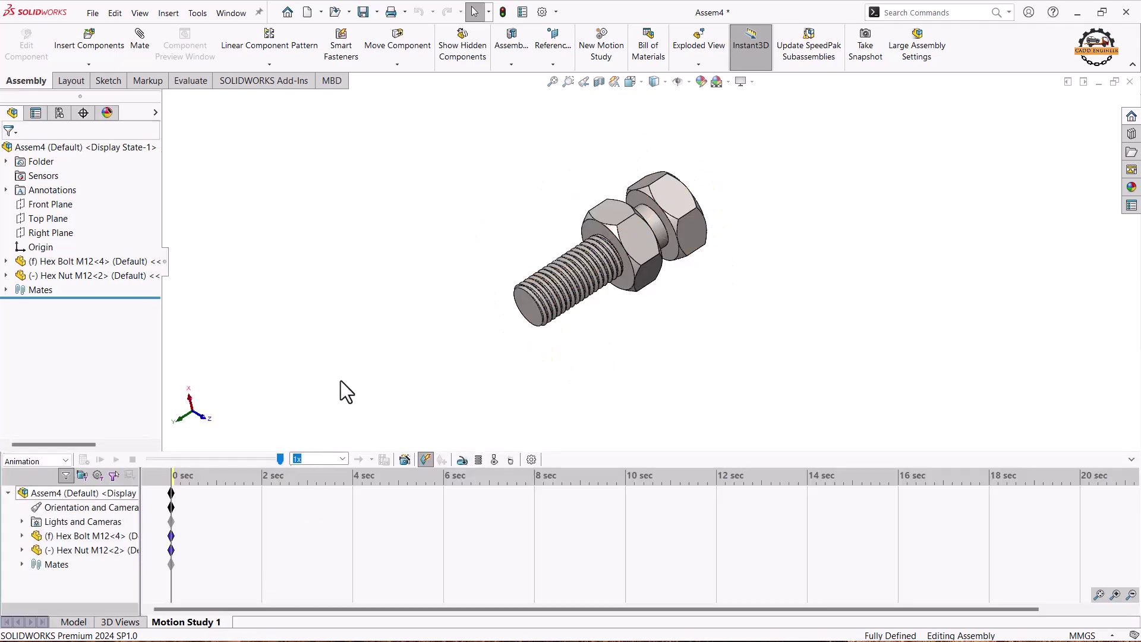
- Add a 100 RPM constant-speed rotary motor on the Hex Nut M12 face
left_click(462, 461)
scroll(598, 327, "down", 3)
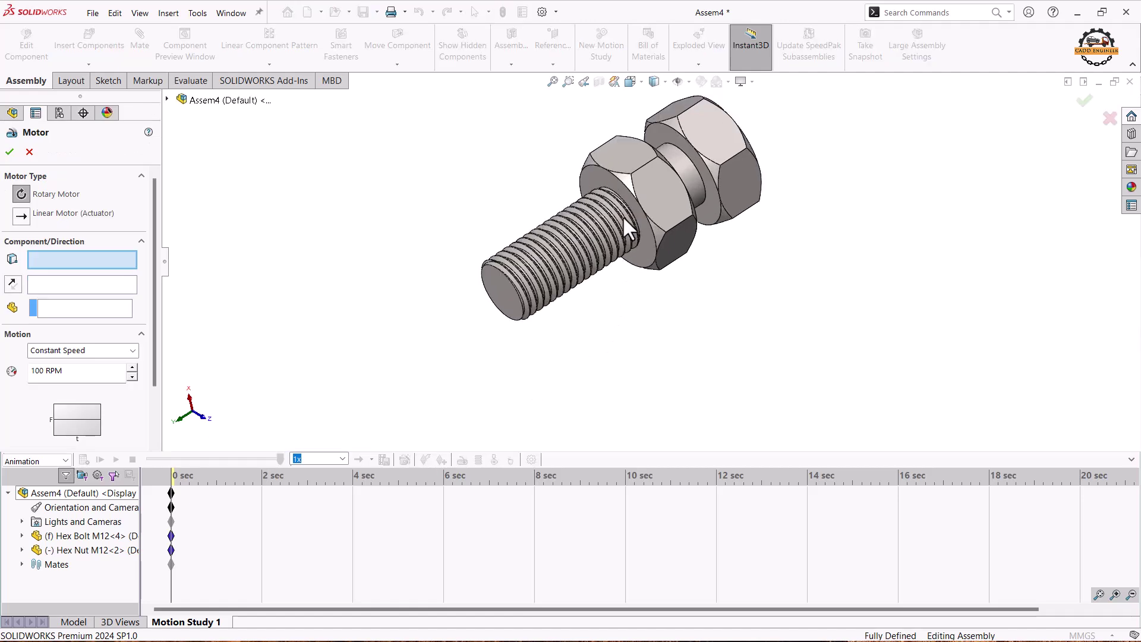
left_click(612, 183)
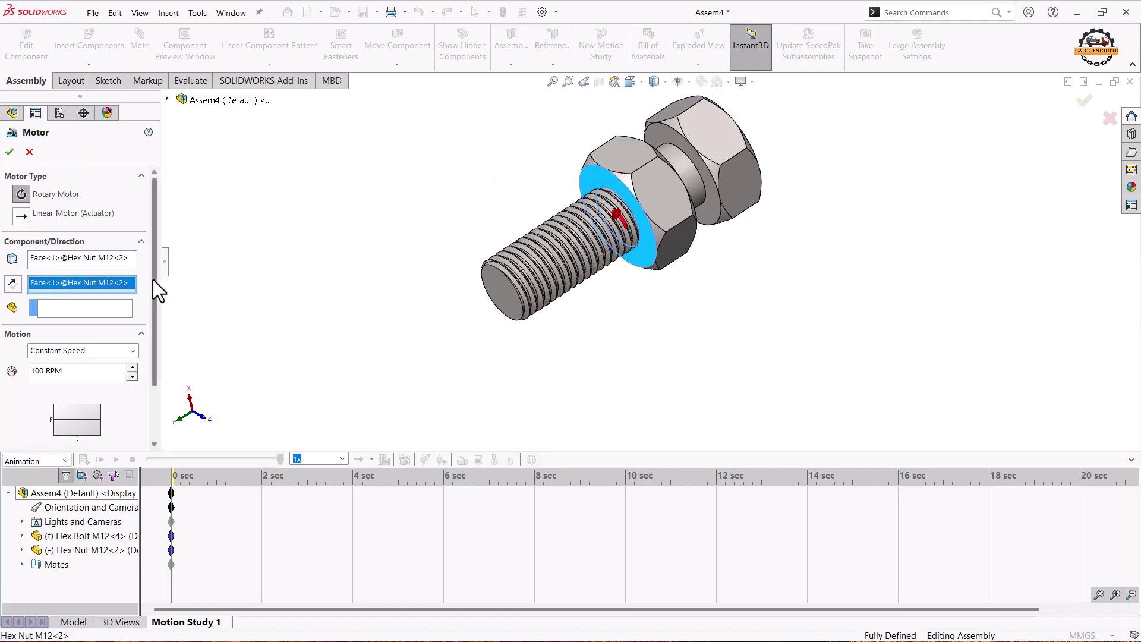
scroll(152, 261, "down", 2)
double_click(35, 303)
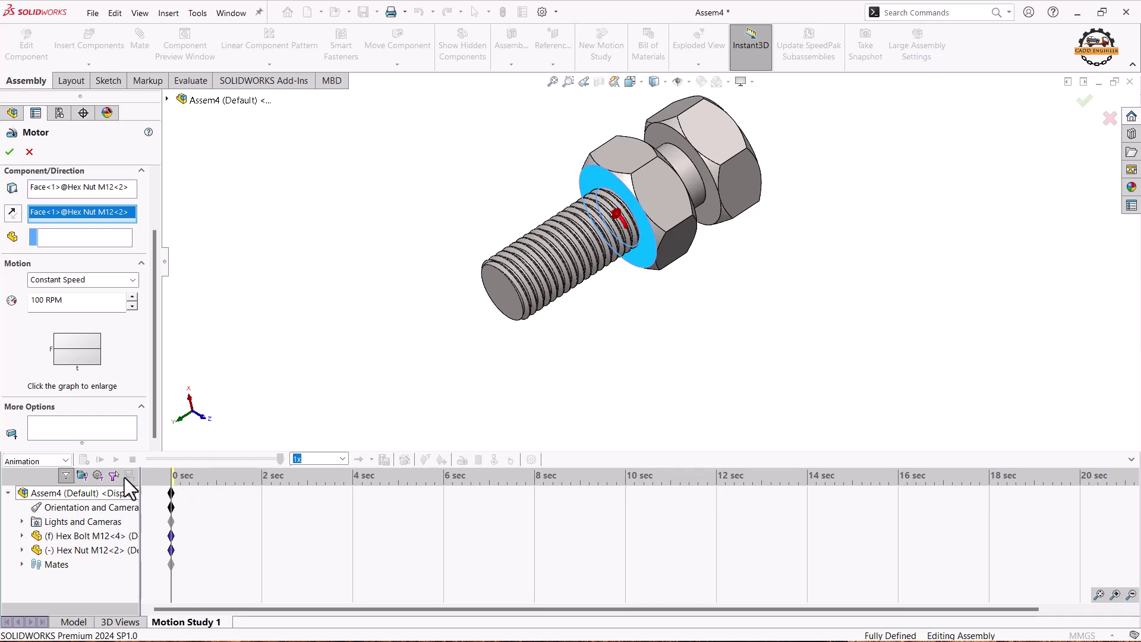
left_click(10, 153)
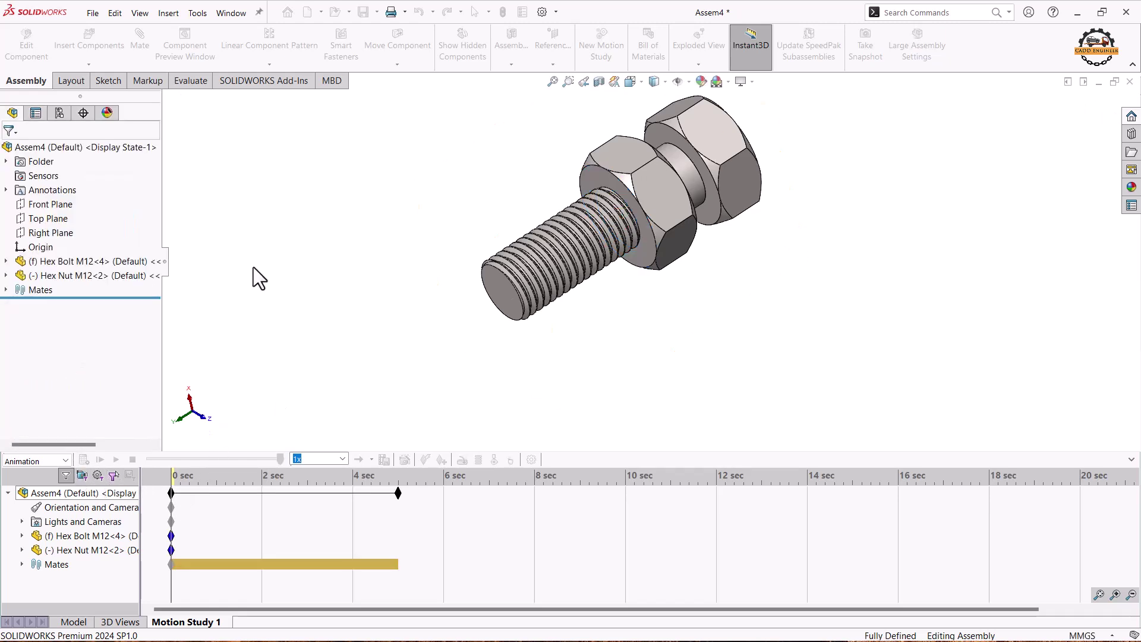
- Extend the study end time to 10 seconds, then calculate and play the nut animation
left_click_drag(433, 494, 807, 488)
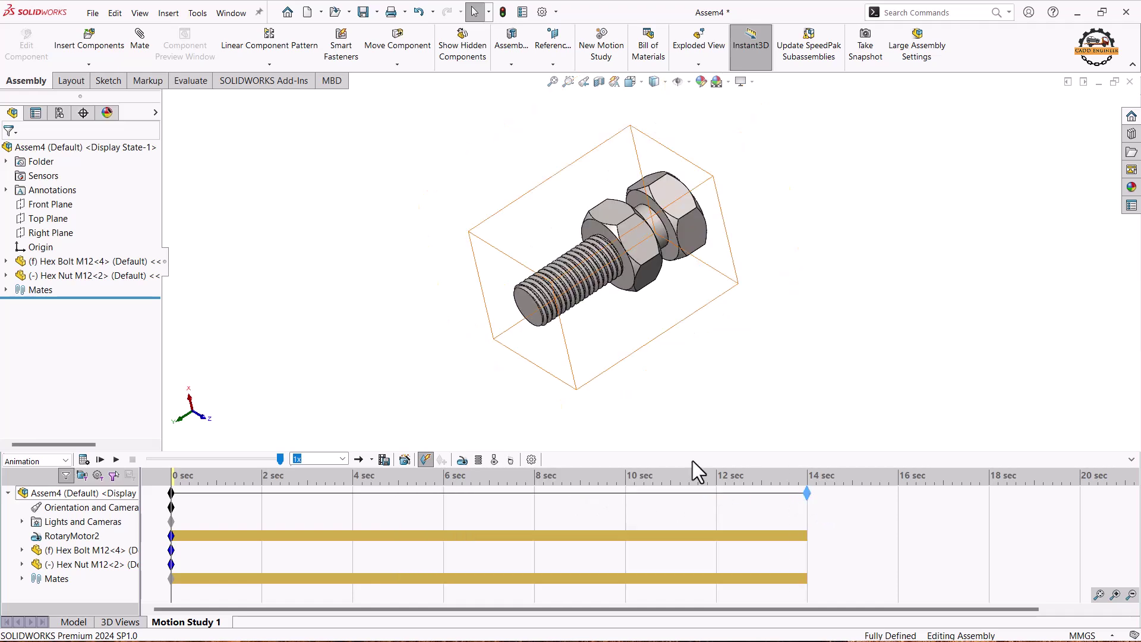
left_click(84, 461)
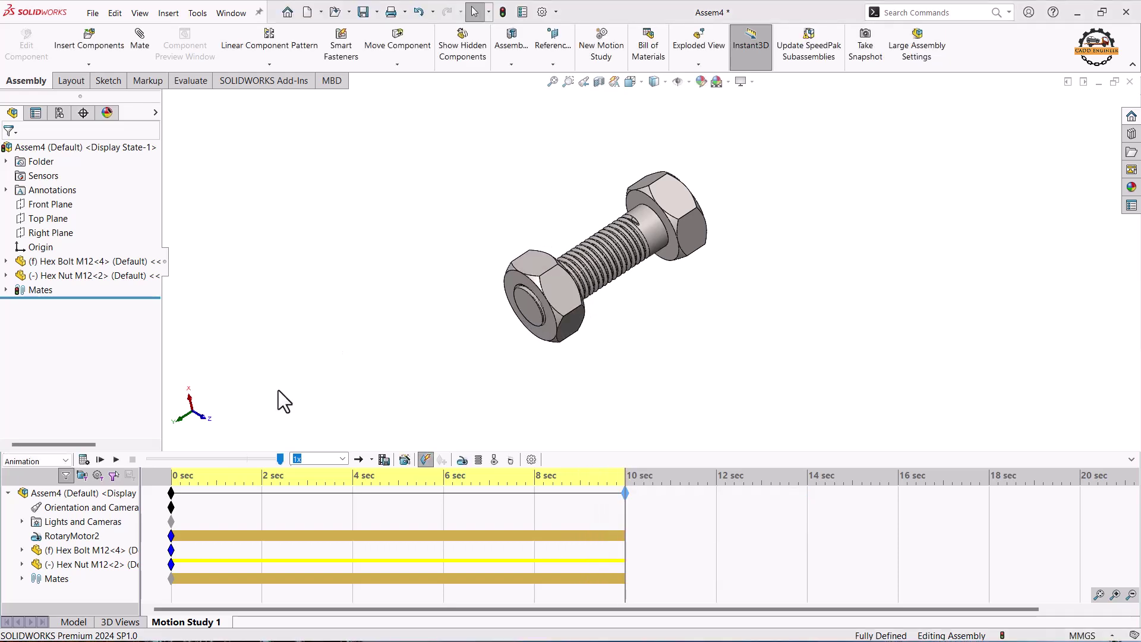
left_click(115, 459)
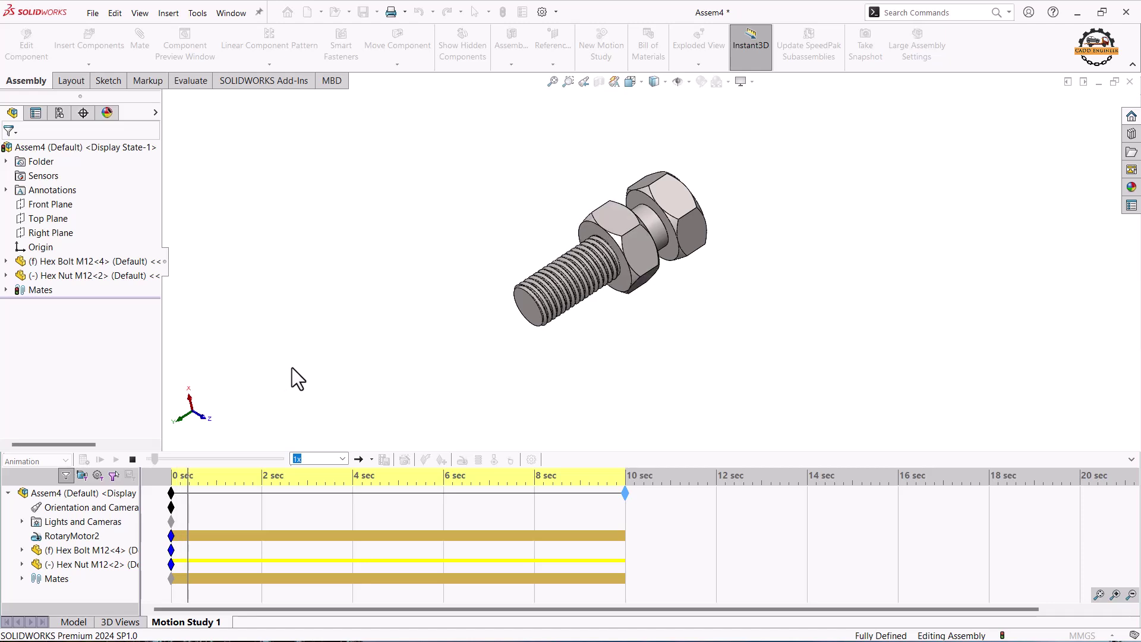